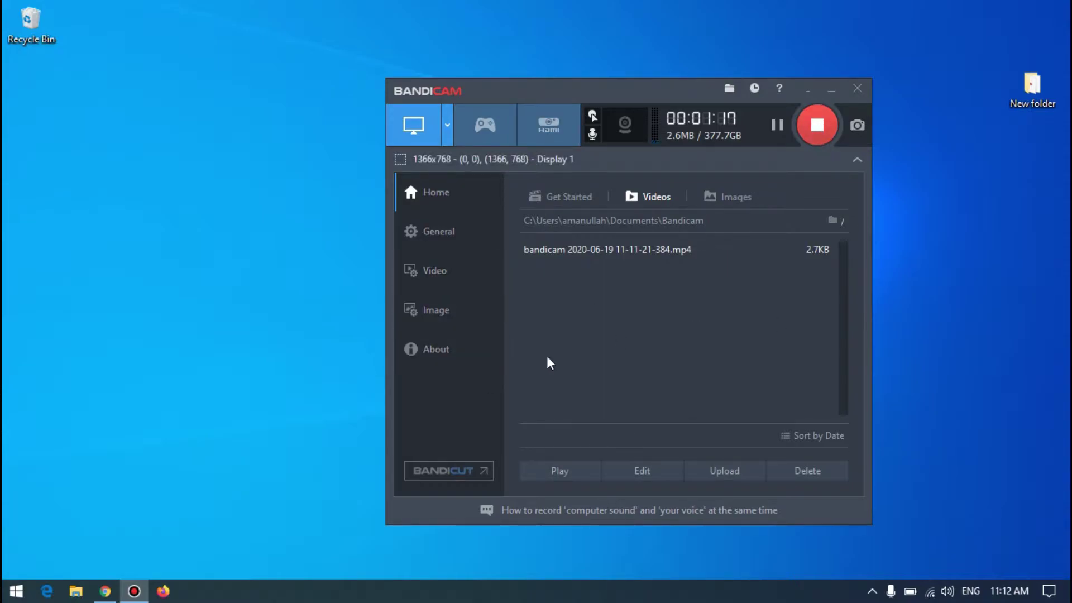
Step: Move the Bandicam window up and to the left, keeping the recorded videos list visible
{"action": "left_click_drag", "start_coordinate": [598, 94], "coordinate": [557, 76]}
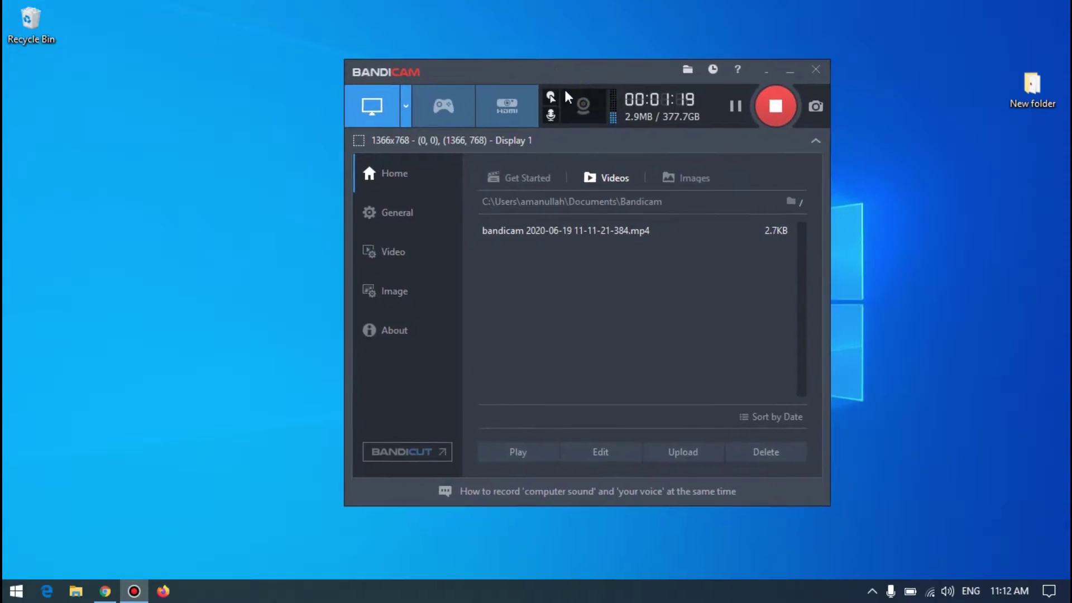
Step: Open Bandicam's MP4 format settings and browse the frame-rate choices, currently 59.940
{"action": "left_click", "coordinate": [422, 259]}
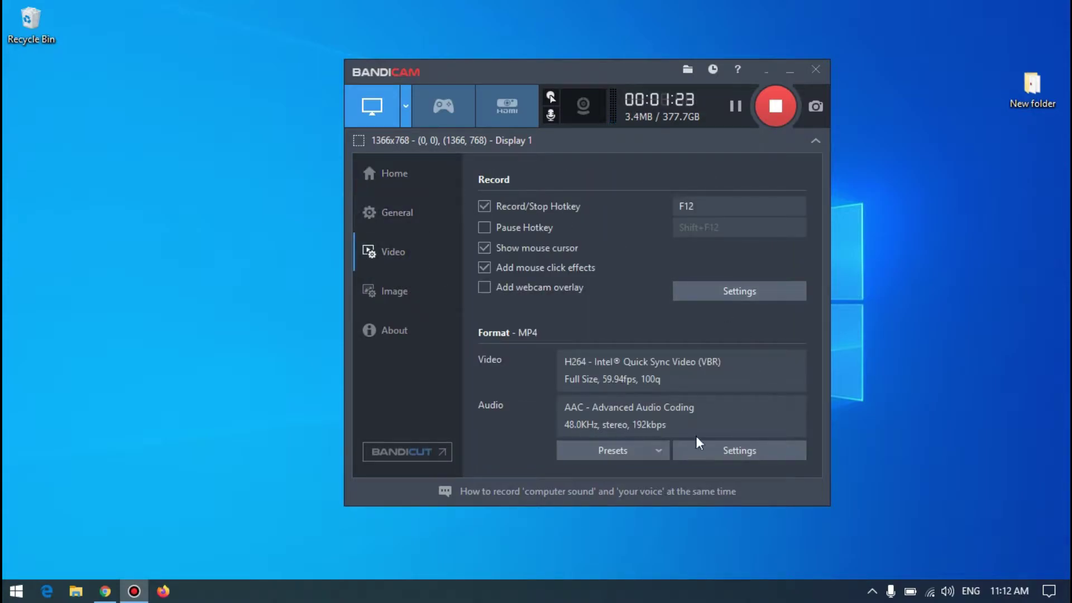
{"action": "left_click", "coordinate": [697, 450]}
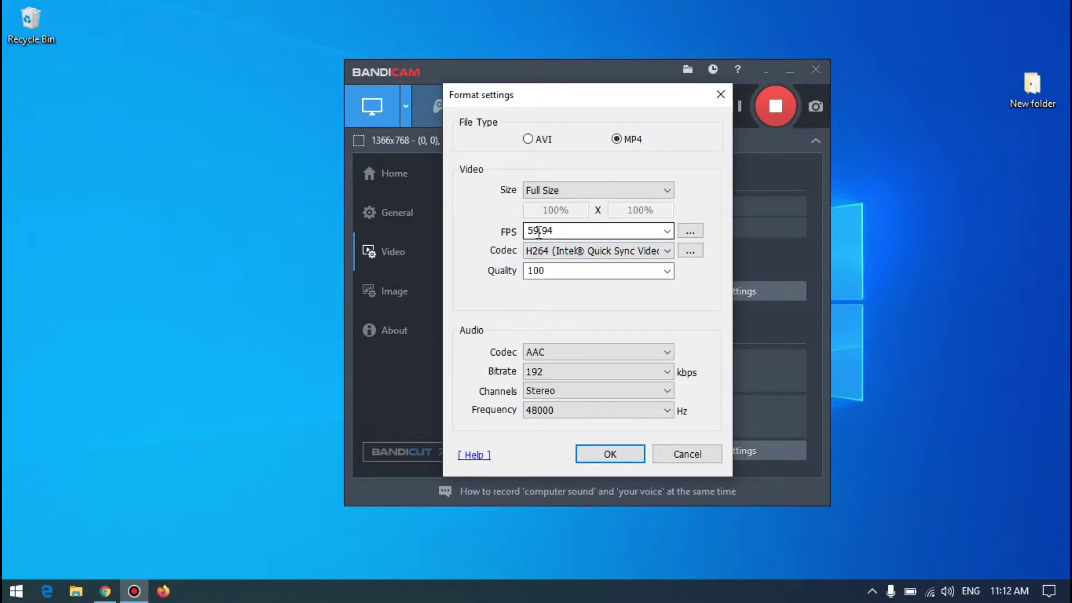
{"action": "left_click", "coordinate": [666, 234]}
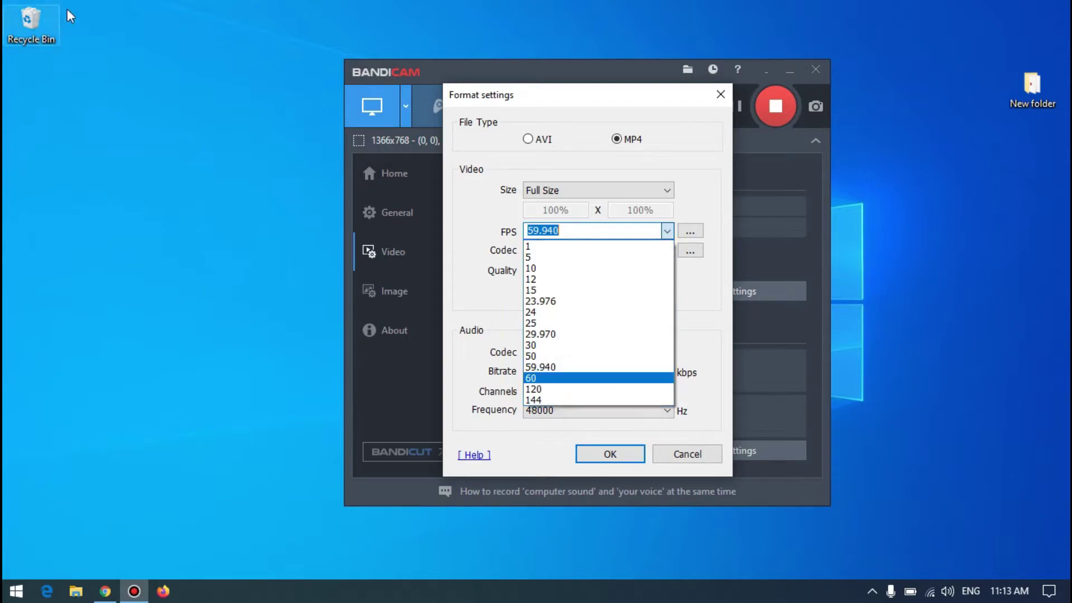
{"action": "left_click_drag", "start_coordinate": [118, 40], "coordinate": [289, 511]}
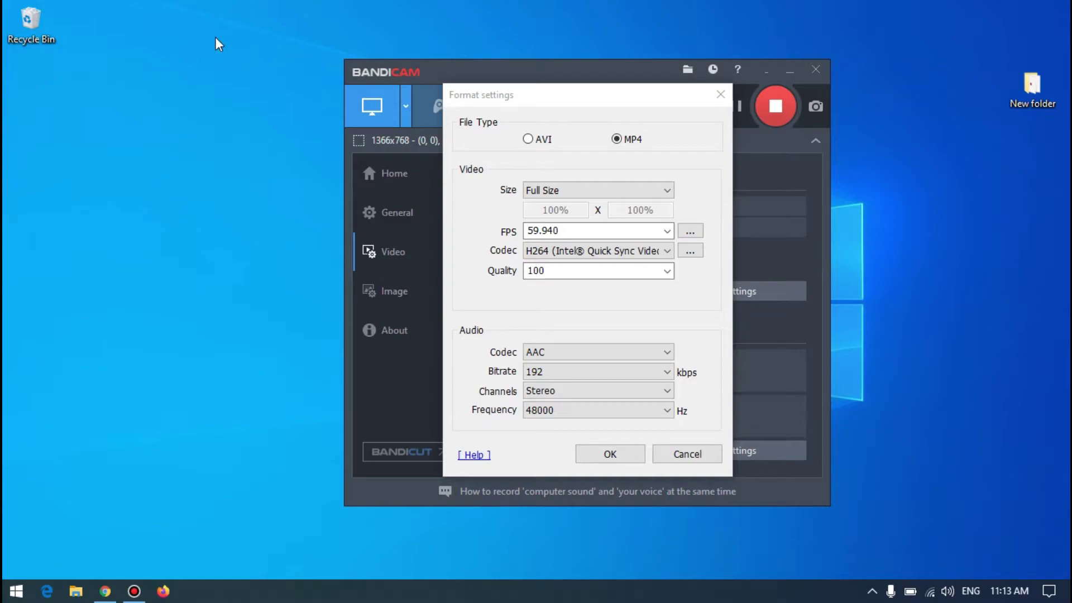
{"action": "left_click_drag", "start_coordinate": [182, 37], "coordinate": [363, 550]}
{"action": "left_click", "coordinate": [665, 232]}
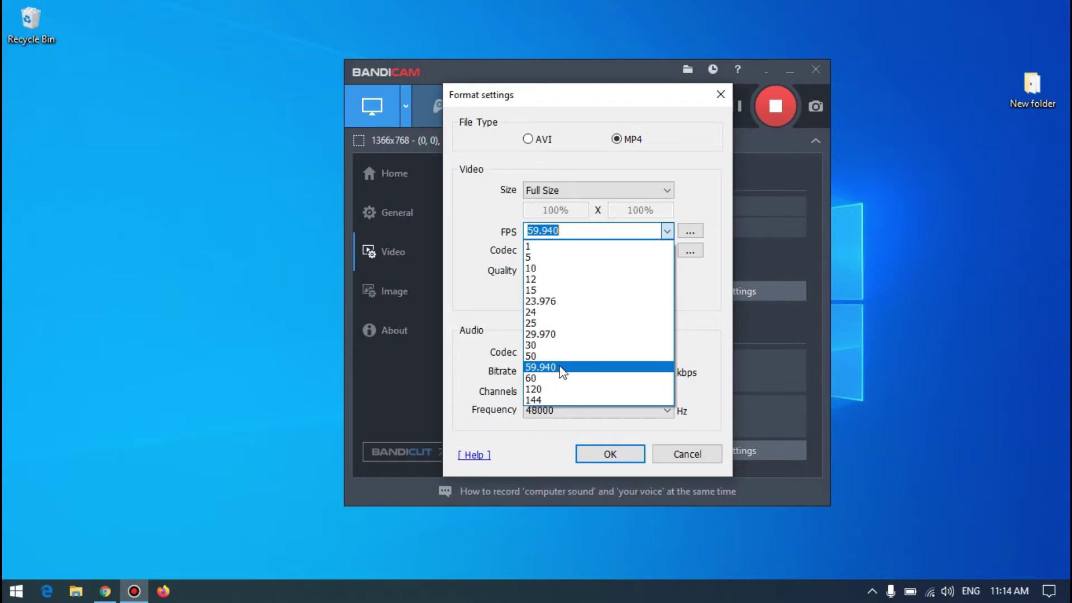
{"action": "left_click", "coordinate": [561, 370]}
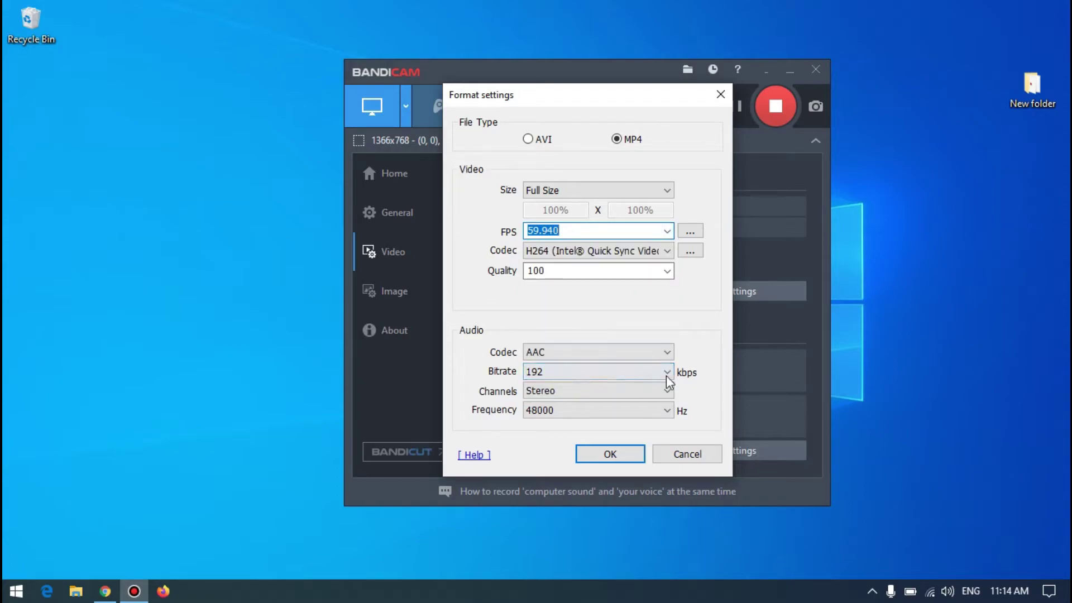
{"action": "left_click", "coordinate": [593, 251]}
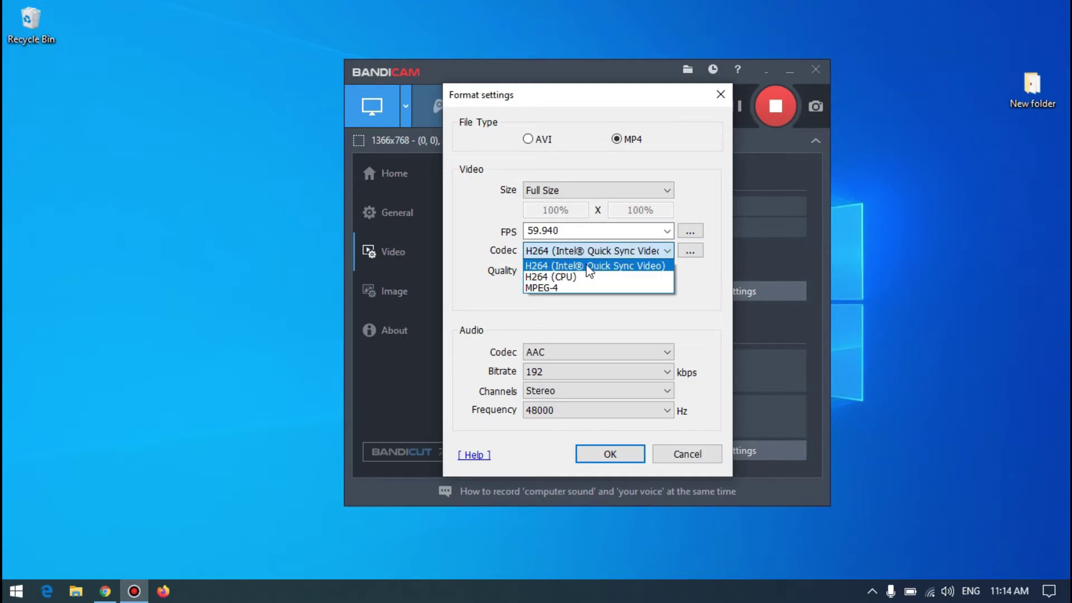
{"action": "left_click", "coordinate": [626, 266]}
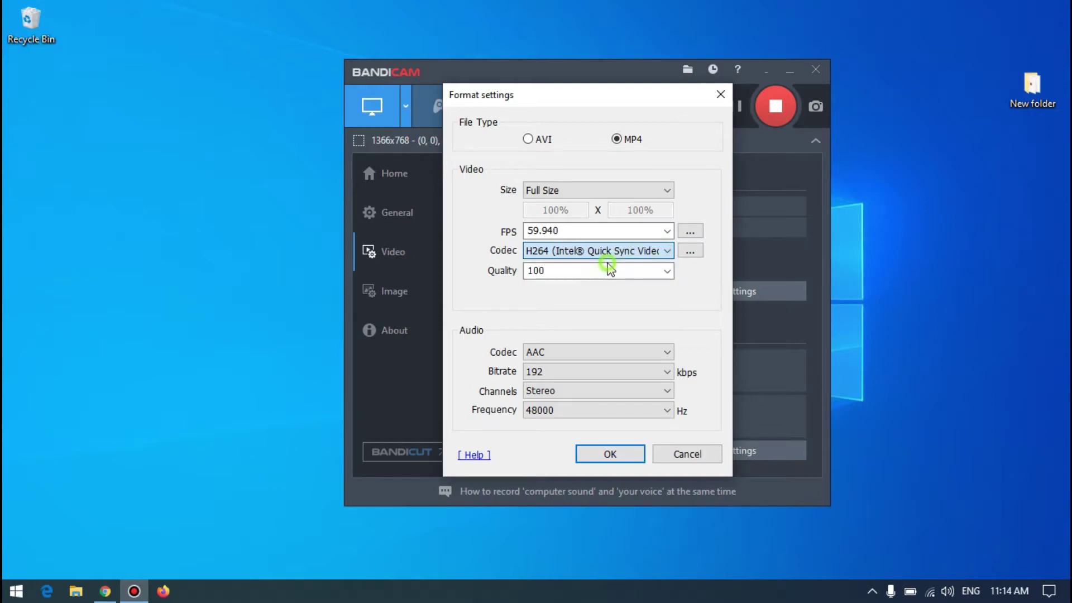
{"action": "left_click", "coordinate": [610, 192]}
{"action": "left_click", "coordinate": [610, 193]}
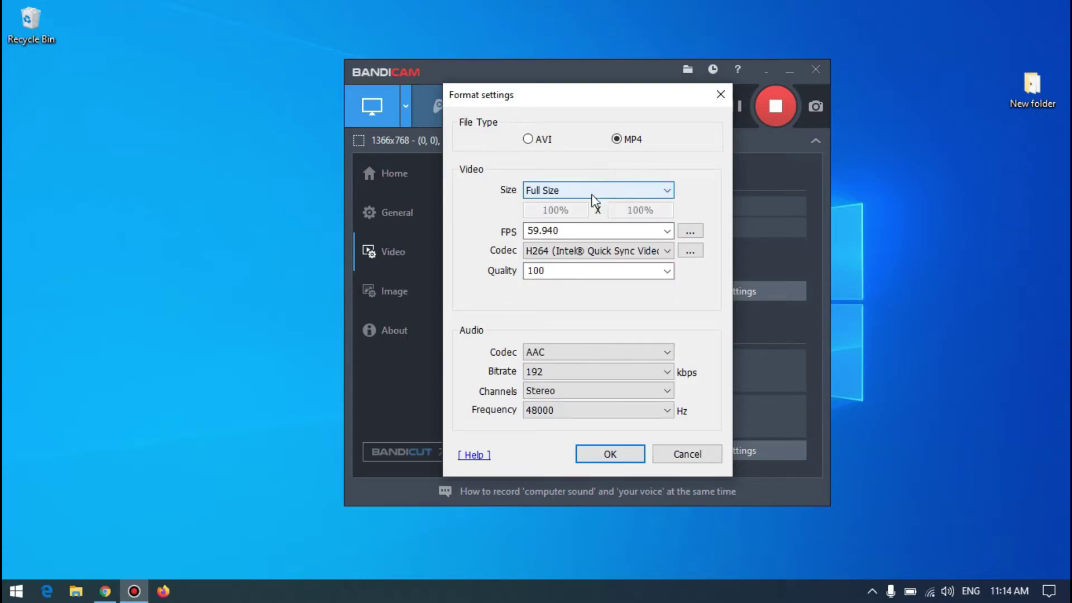
{"action": "left_click", "coordinate": [594, 199]}
{"action": "left_click", "coordinate": [592, 200]}
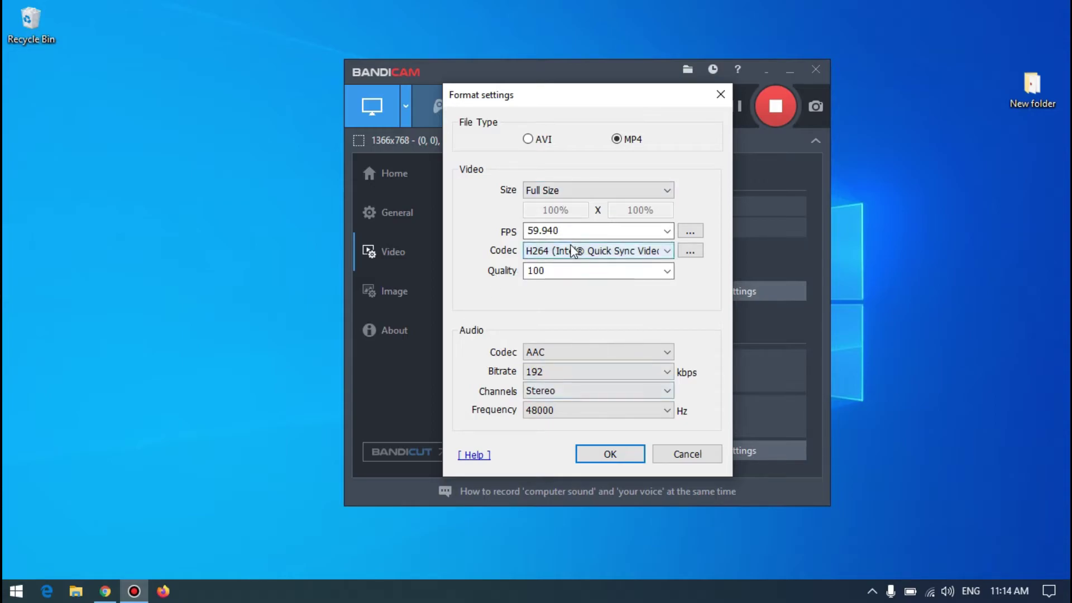
Step: Keep the Full Size, 59.94 fps, quality 100 format and close the sound settings unchanged
{"action": "left_click", "coordinate": [602, 454]}
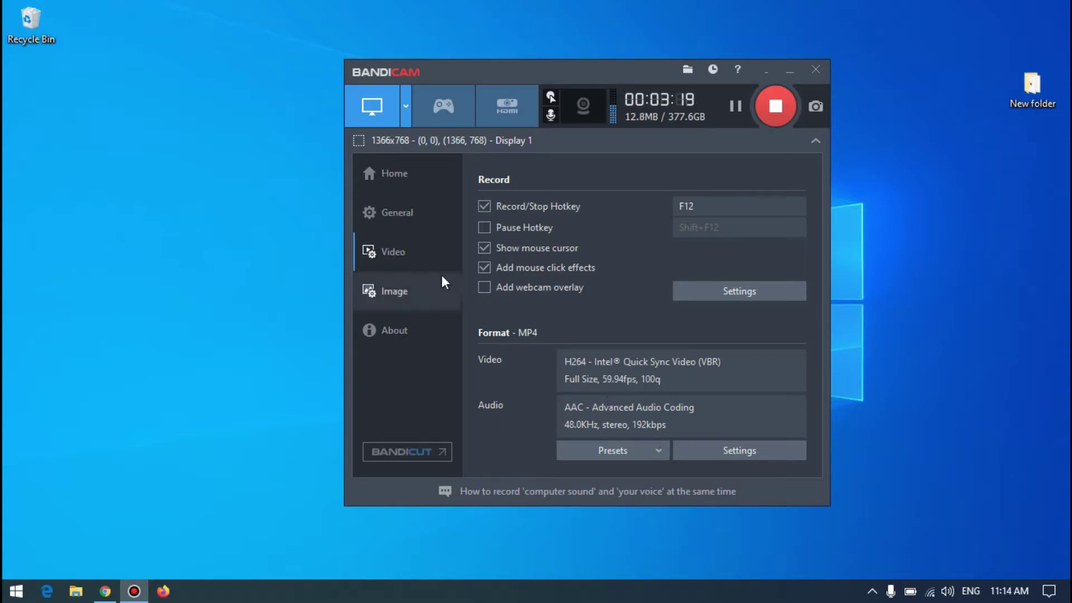
{"action": "left_click", "coordinate": [552, 114]}
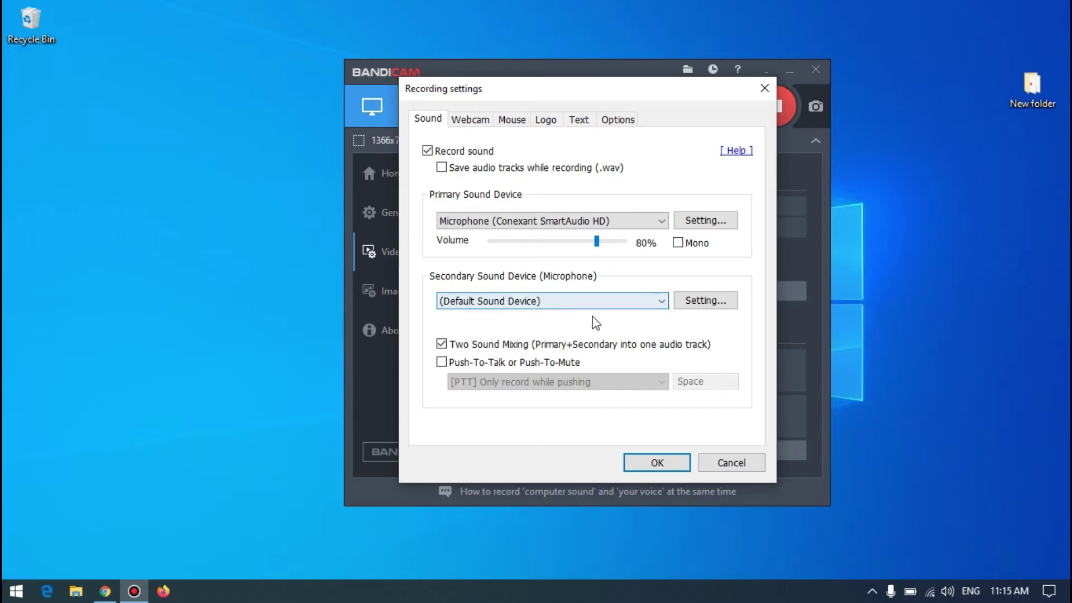
{"action": "left_click", "coordinate": [653, 458]}
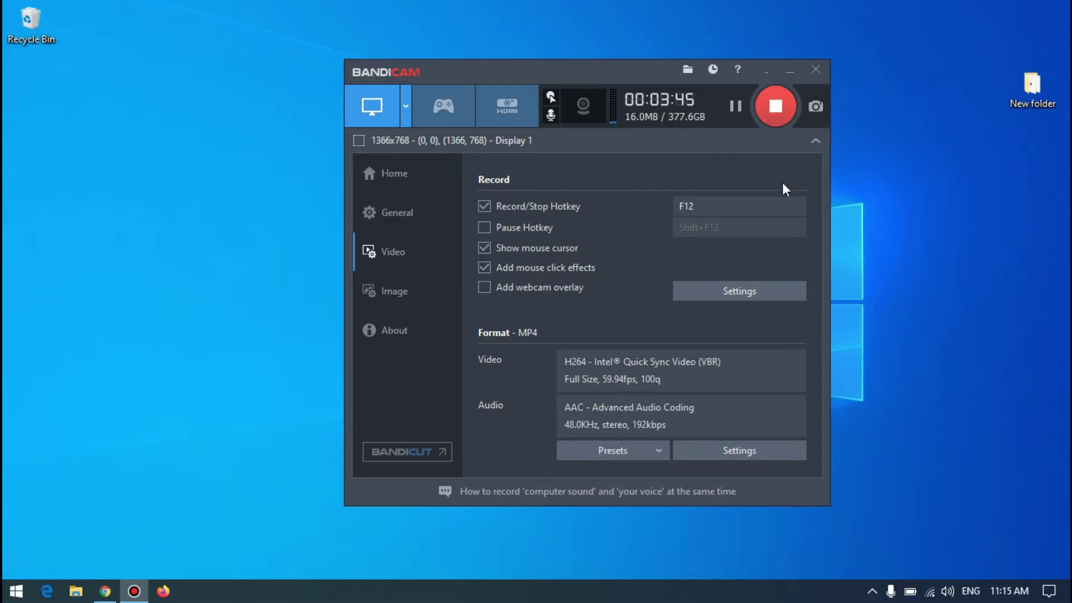
{"action": "left_click", "coordinate": [205, 244]}
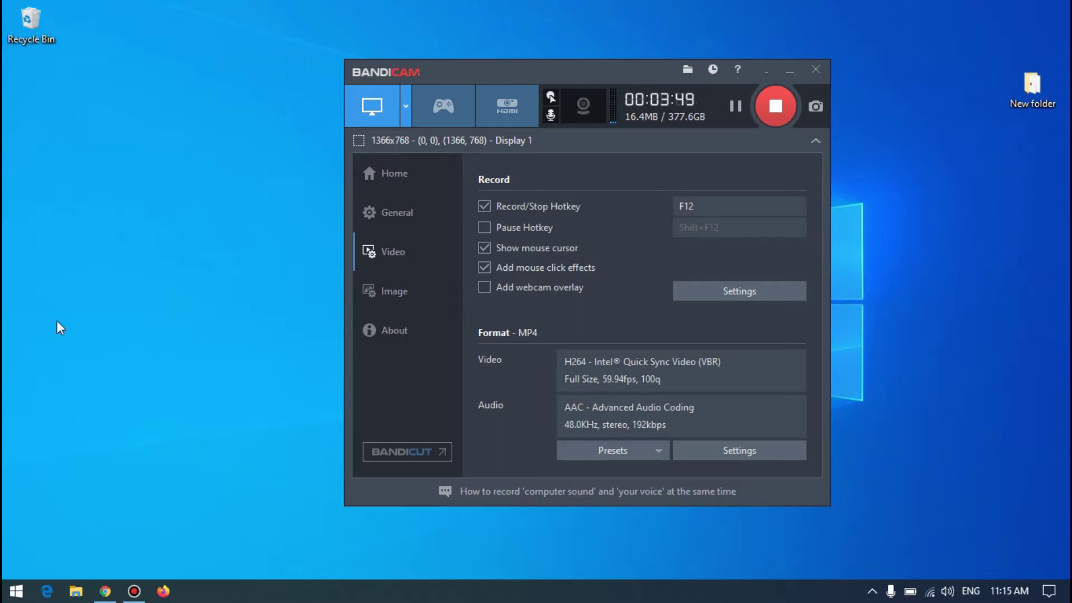
Step: Launch Filmora9 from the app list and start a new empty project
{"action": "left_click", "coordinate": [15, 591]}
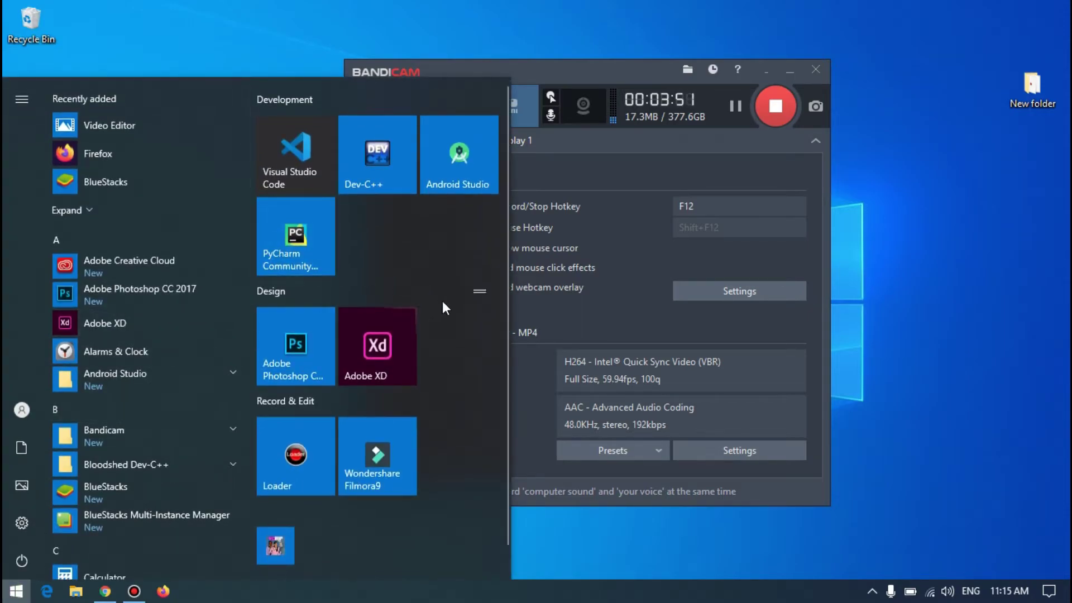
{"action": "left_click", "coordinate": [381, 476]}
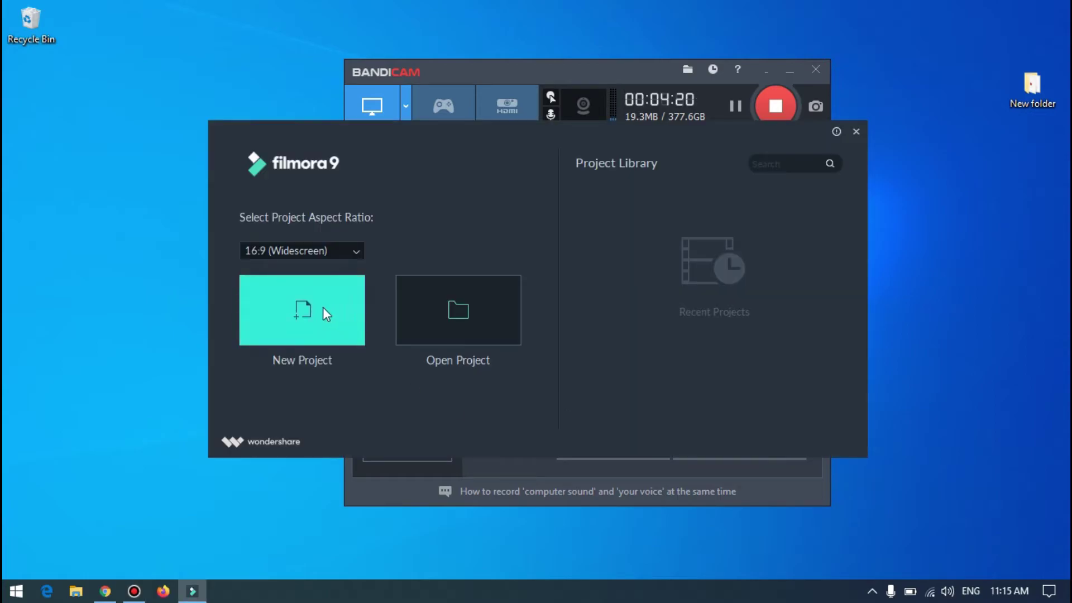
{"action": "left_click", "coordinate": [320, 308]}
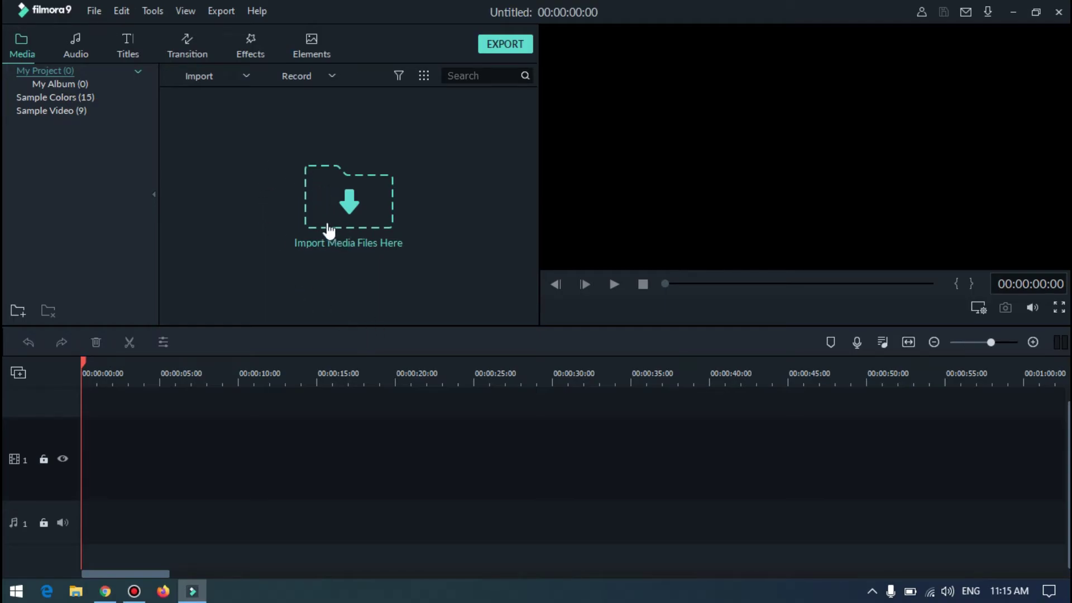
Step: Set the project to 16:9, 1920x1080 at 60 fps in Project Settings
{"action": "left_click", "coordinate": [94, 13]}
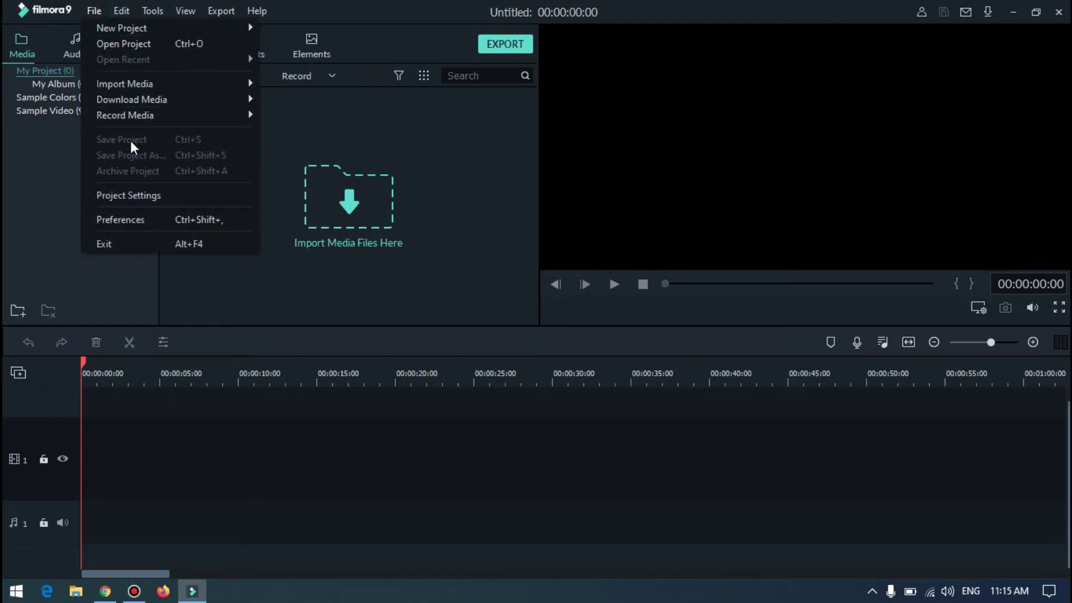
{"action": "left_click", "coordinate": [144, 197]}
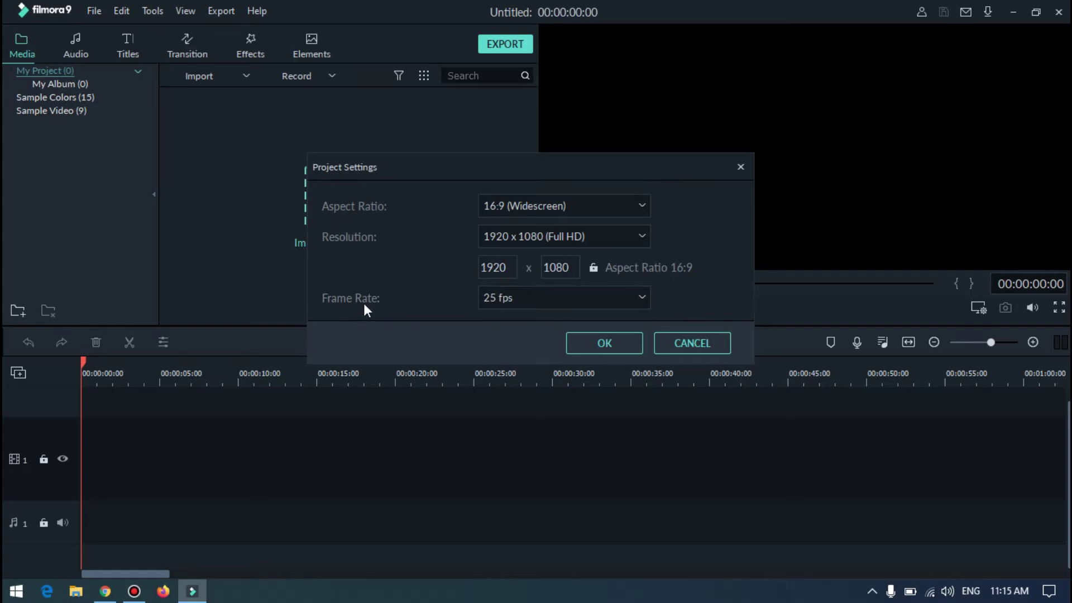
{"action": "left_click", "coordinate": [639, 297]}
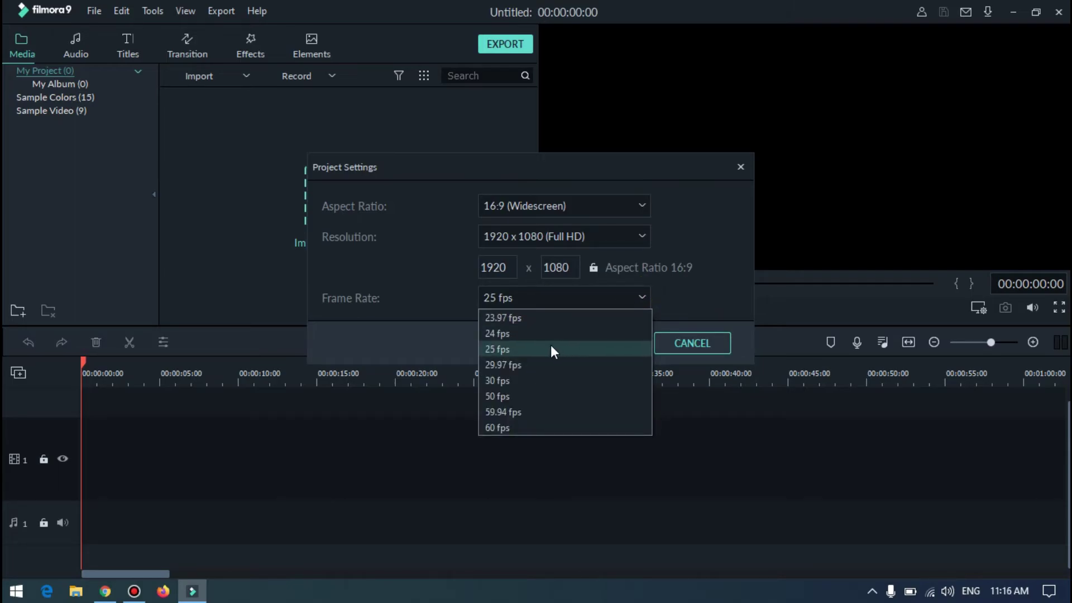
{"action": "left_click", "coordinate": [512, 427]}
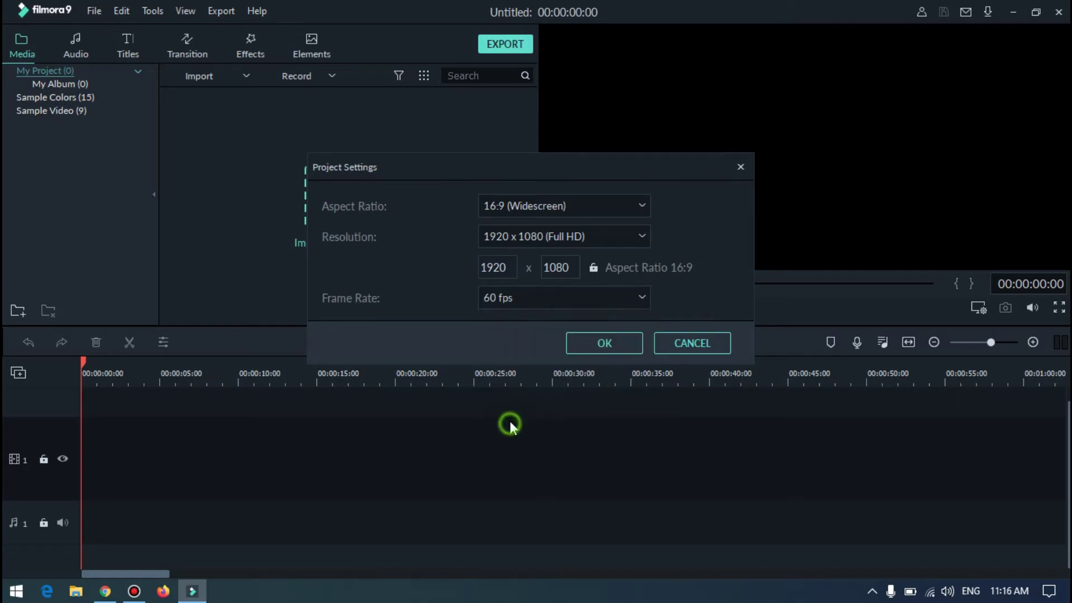
Step: Confirm the 60 fps settings, then import, place and delete the bandicam recording
{"action": "left_click", "coordinate": [603, 344]}
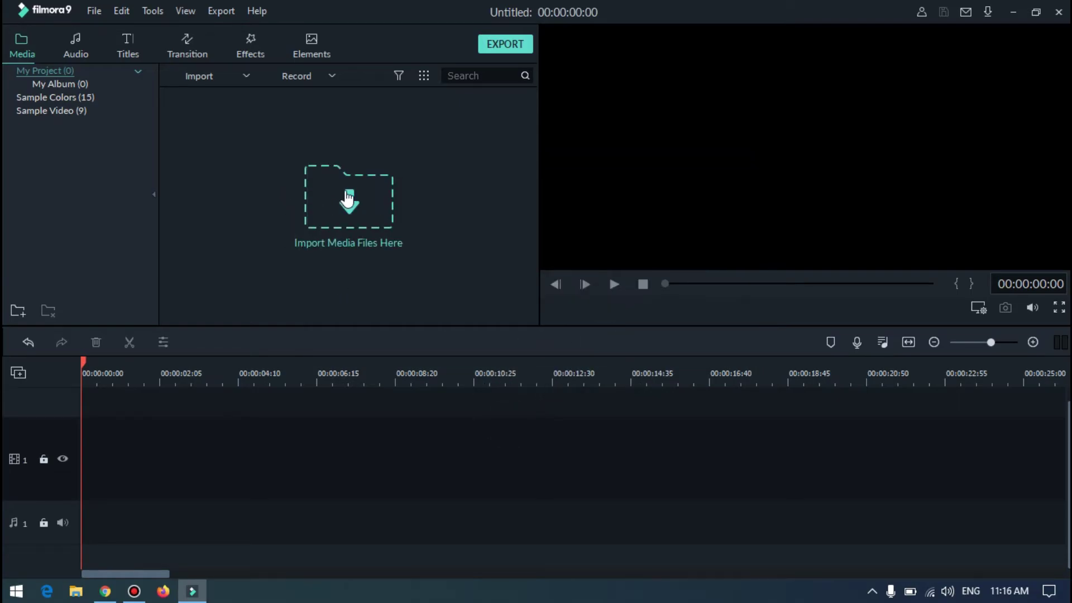
{"action": "left_click", "coordinate": [346, 195]}
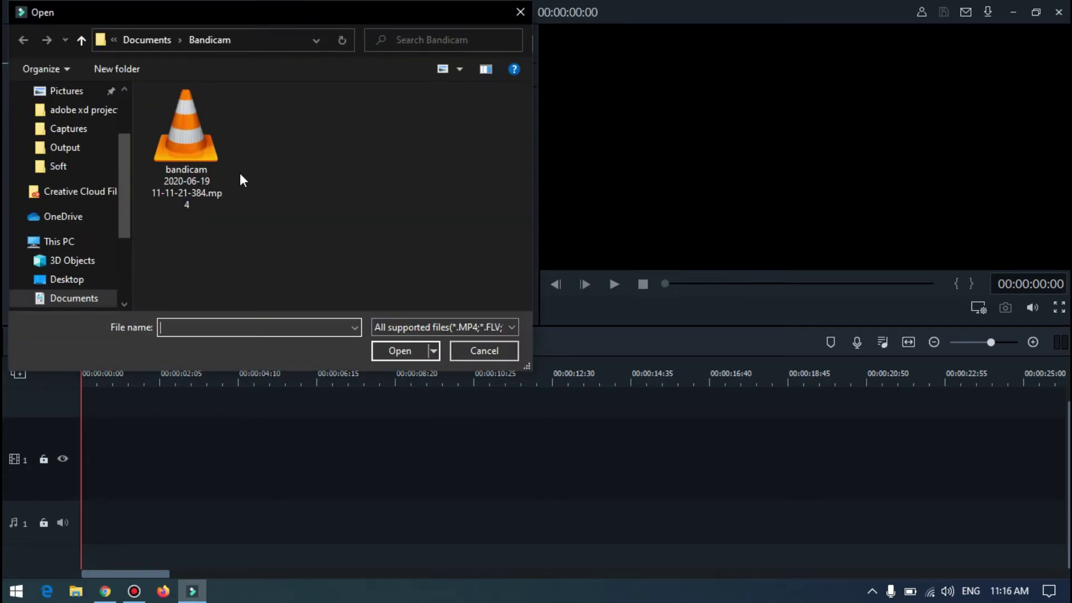
{"action": "double_click", "coordinate": [178, 145]}
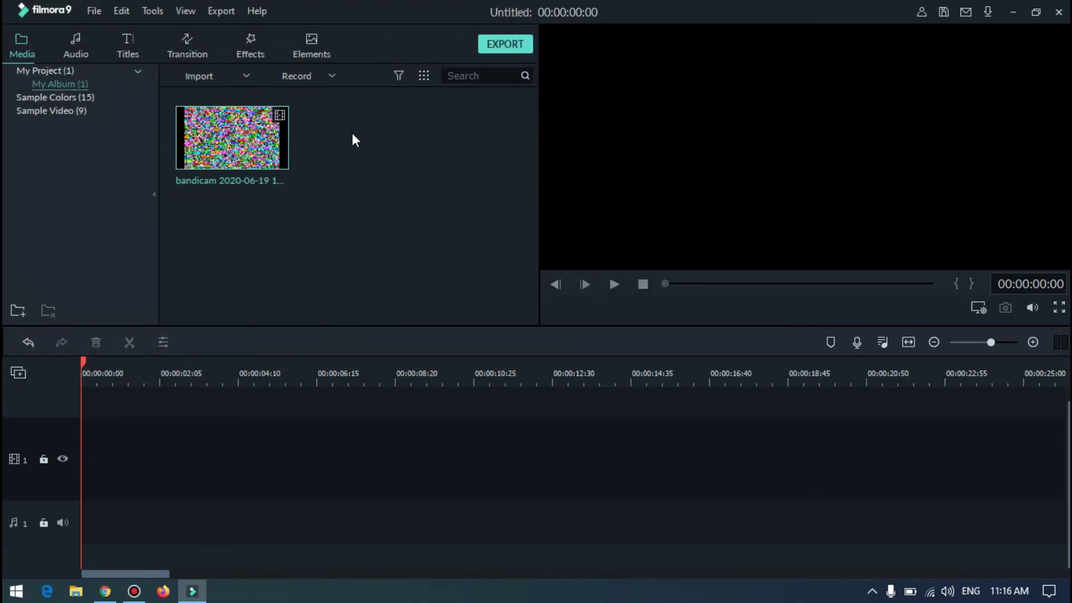
{"action": "mouse_move", "coordinate": [233, 138]}
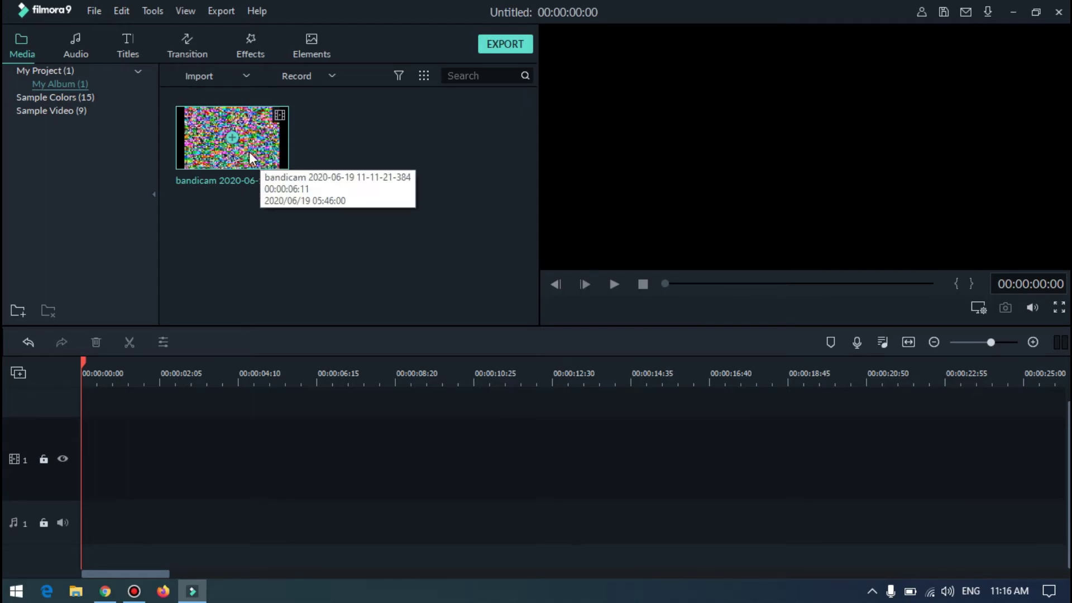
{"action": "left_click_drag", "start_coordinate": [249, 152], "coordinate": [80, 456]}
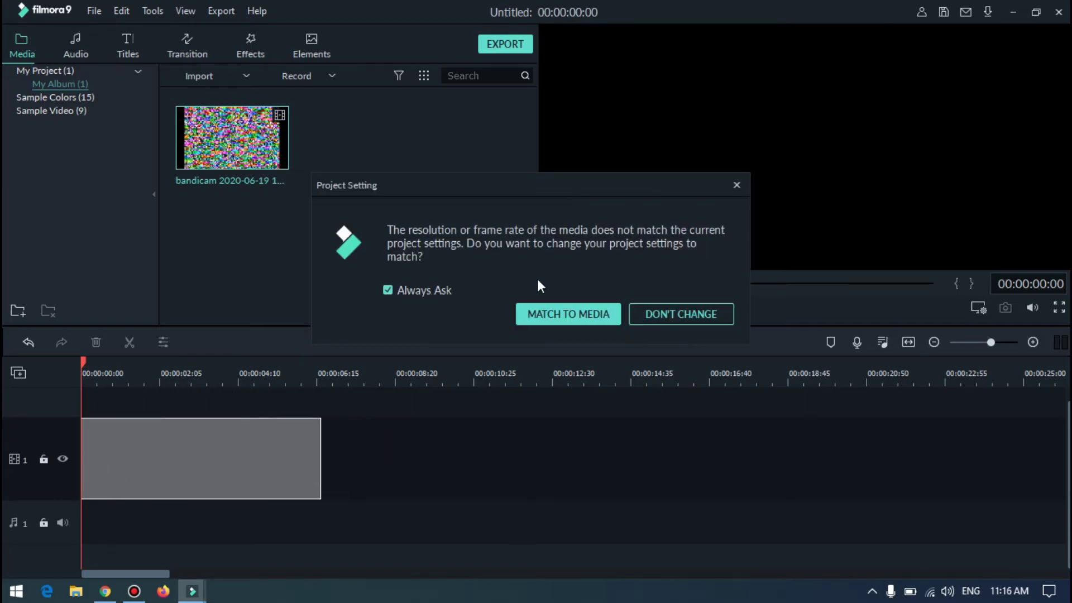
{"action": "left_click", "coordinate": [650, 315]}
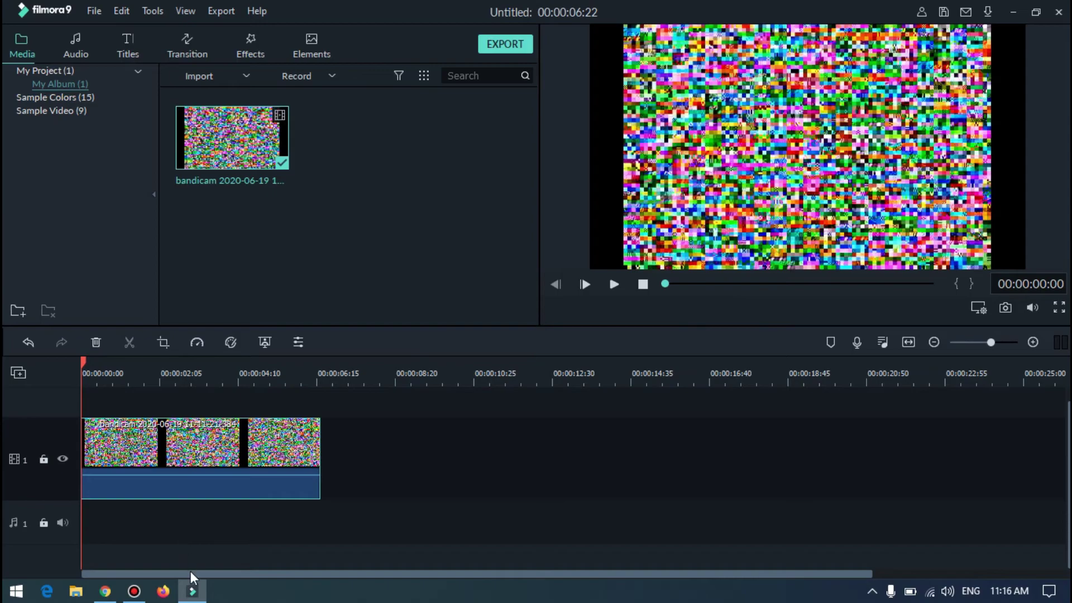
{"action": "mouse_move", "coordinate": [201, 458]}
{"action": "key", "text": "Delete"}
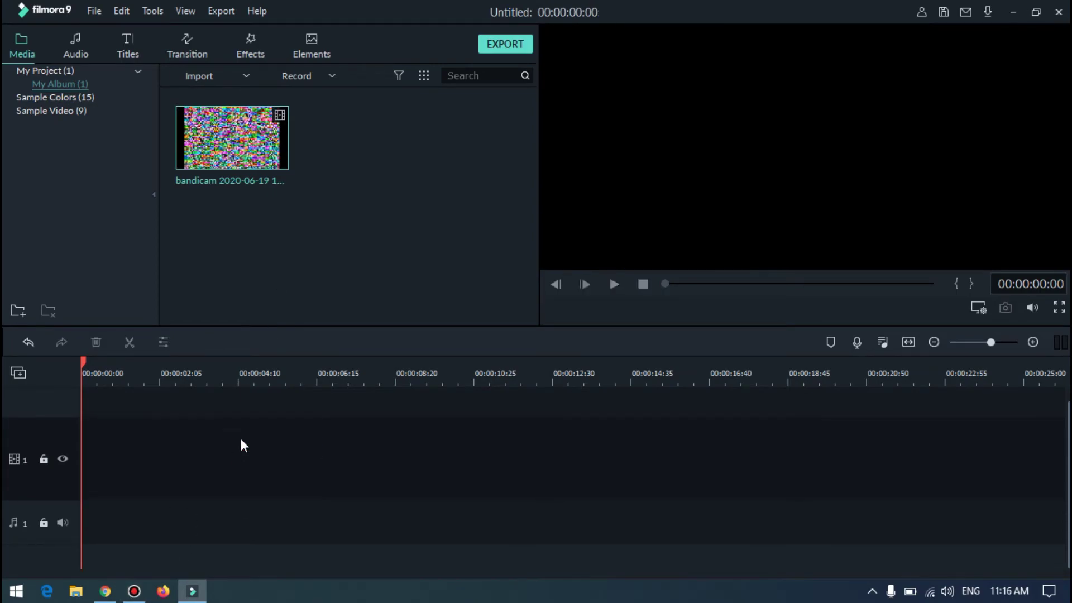
{"action": "key", "text": "Delete"}
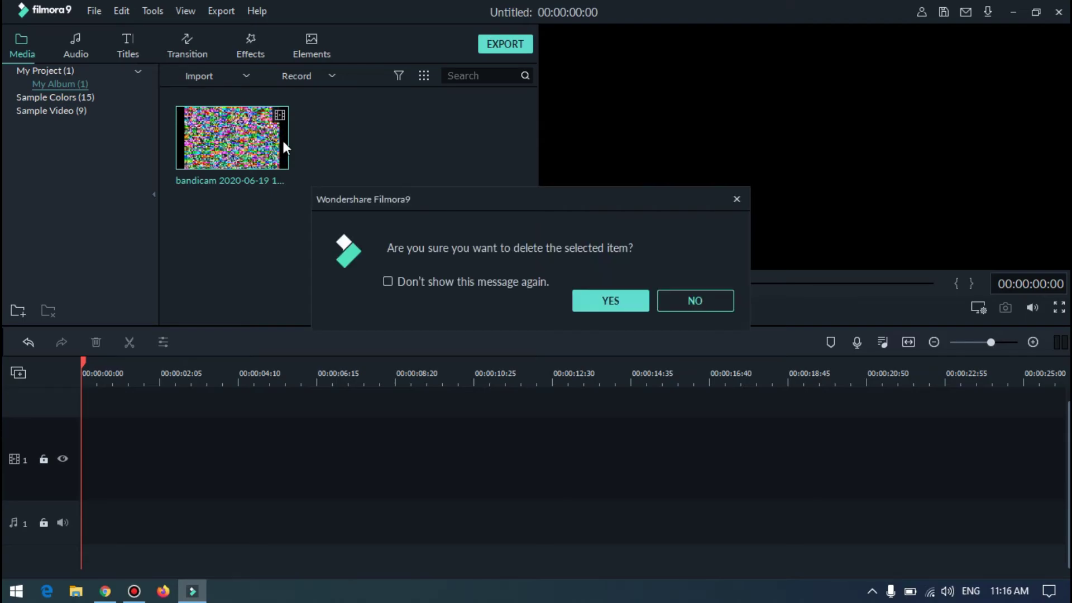
{"action": "left_click", "coordinate": [609, 306]}
Step: Import bluestack.mp4 from the Output folder and place it on video track 1
{"action": "left_click", "coordinate": [349, 210]}
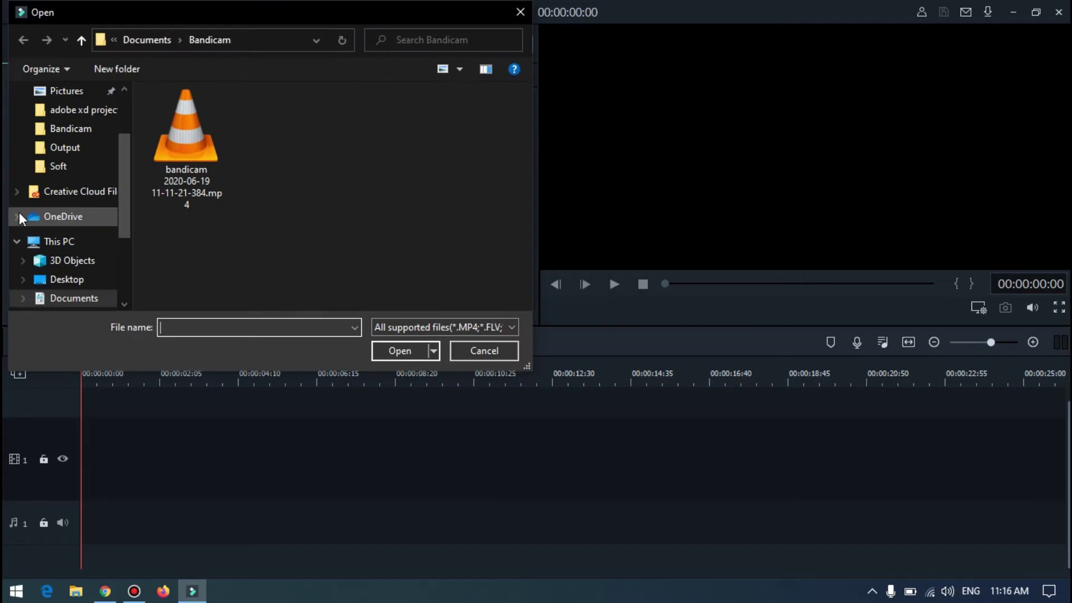
{"action": "left_click", "coordinate": [71, 148]}
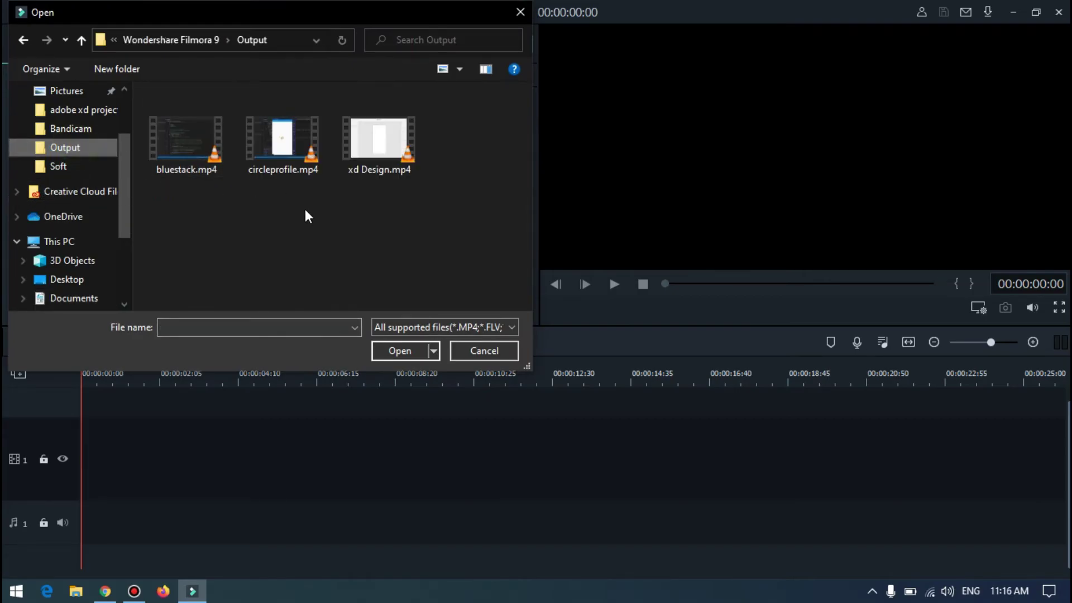
{"action": "left_click", "coordinate": [186, 152]}
{"action": "double_click", "coordinate": [187, 152]}
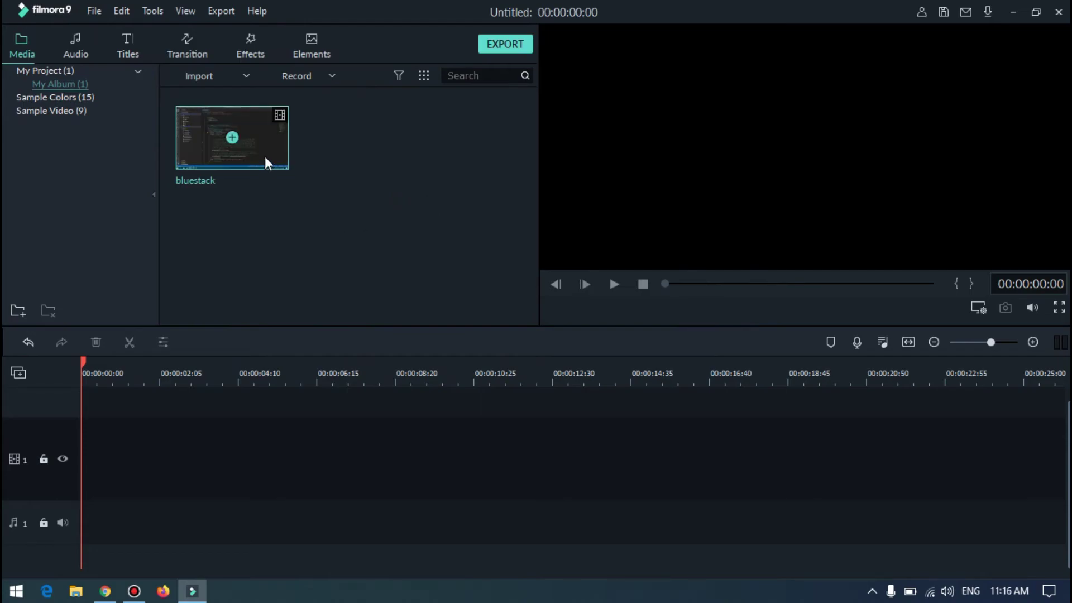
{"action": "left_click_drag", "start_coordinate": [261, 143], "coordinate": [82, 446]}
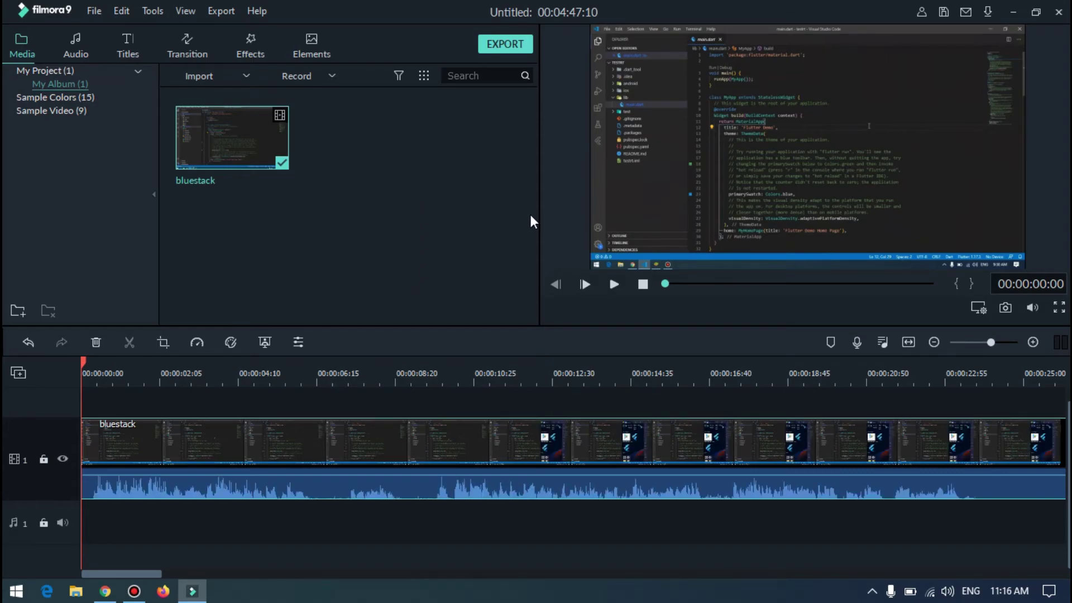
Step: Apply Best quality MP4 export settings with H.264, 1920x1080 and 60 fps
{"action": "left_click", "coordinate": [513, 46]}
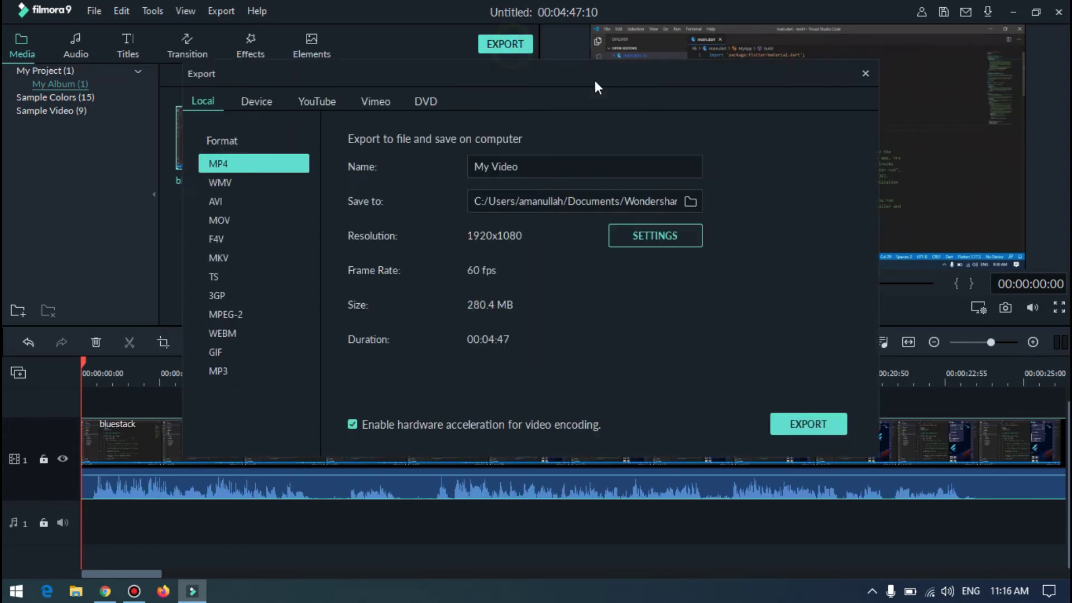
{"action": "left_click", "coordinate": [539, 167]}
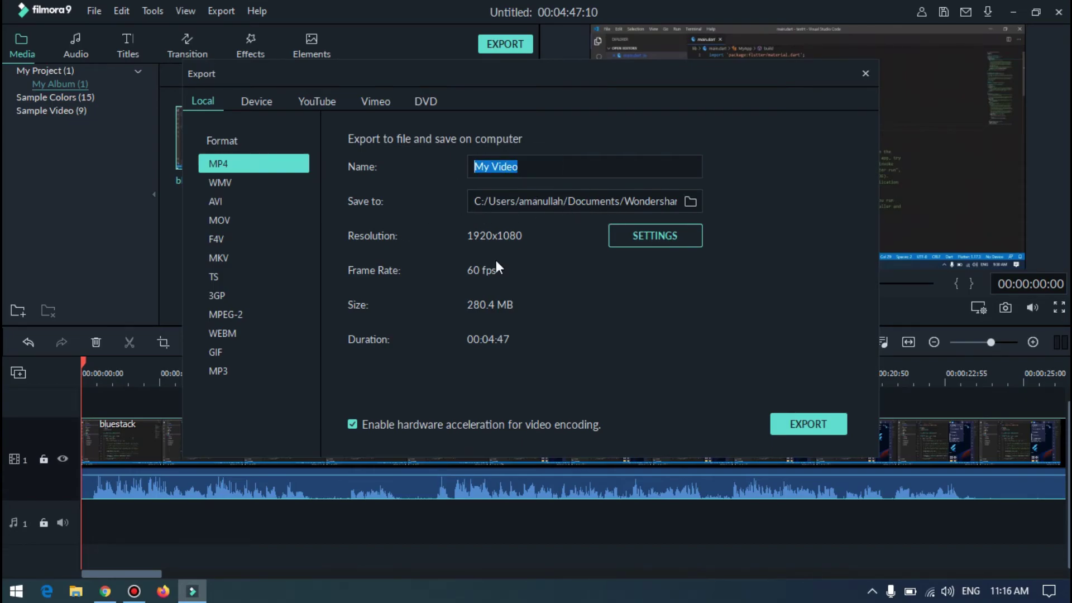
{"action": "left_click", "coordinate": [641, 234]}
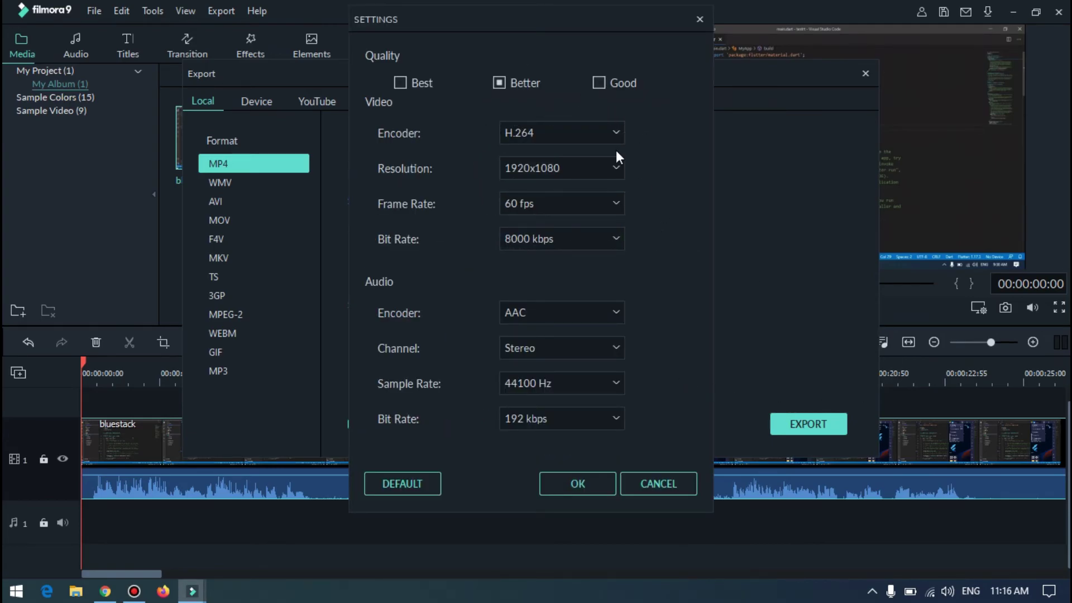
{"action": "left_click", "coordinate": [401, 83]}
{"action": "left_click", "coordinate": [601, 201]}
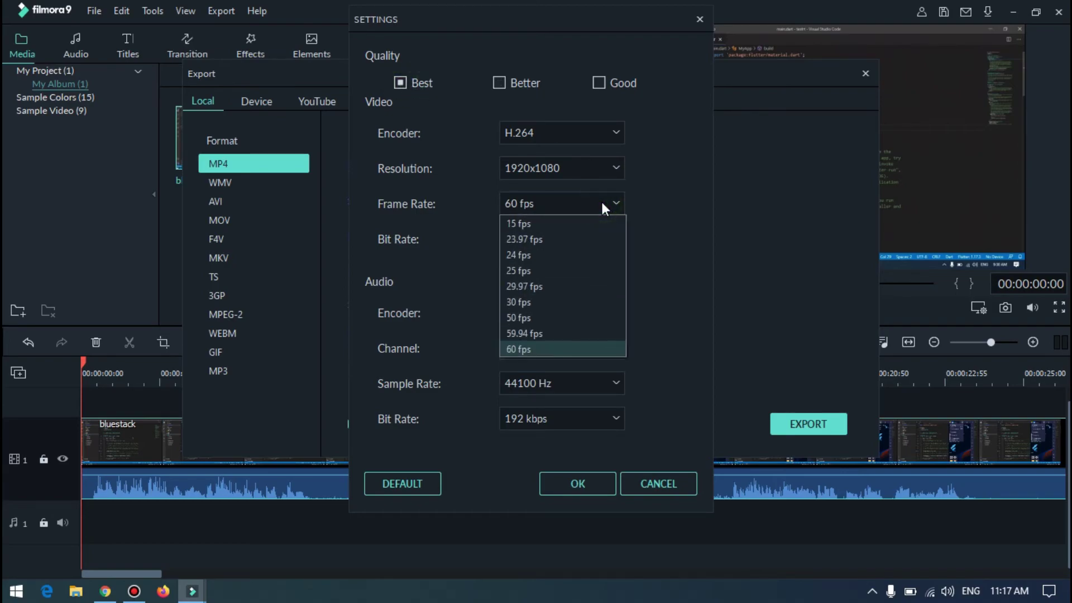
{"action": "left_click", "coordinate": [602, 202]}
{"action": "left_click", "coordinate": [608, 172]}
{"action": "left_click", "coordinate": [605, 139]}
{"action": "left_click", "coordinate": [605, 139]}
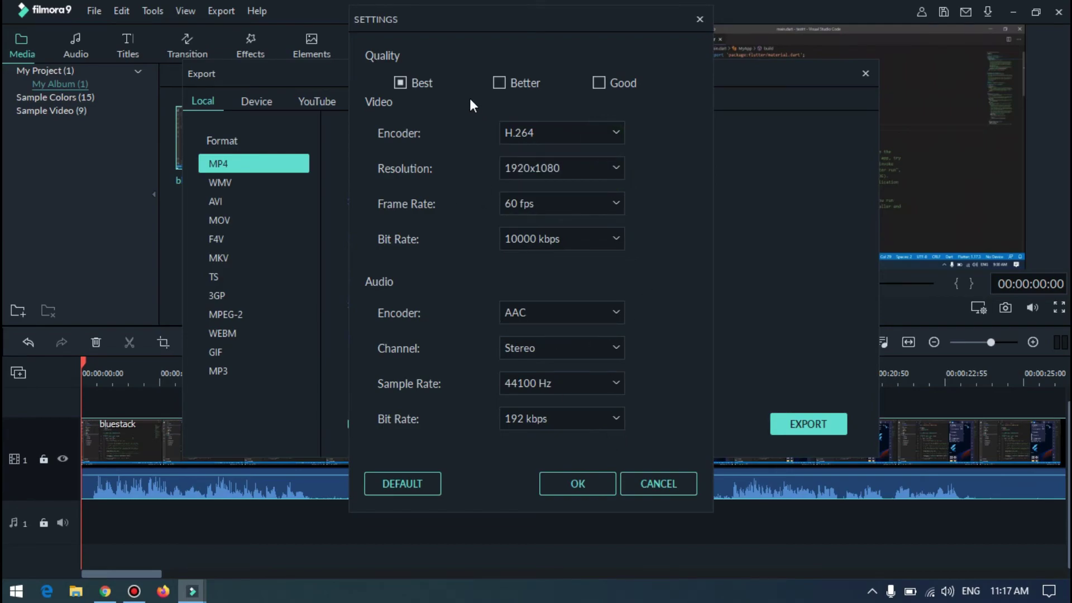
{"action": "left_click", "coordinate": [507, 82]}
{"action": "left_click", "coordinate": [398, 85]}
{"action": "left_click", "coordinate": [598, 488]}
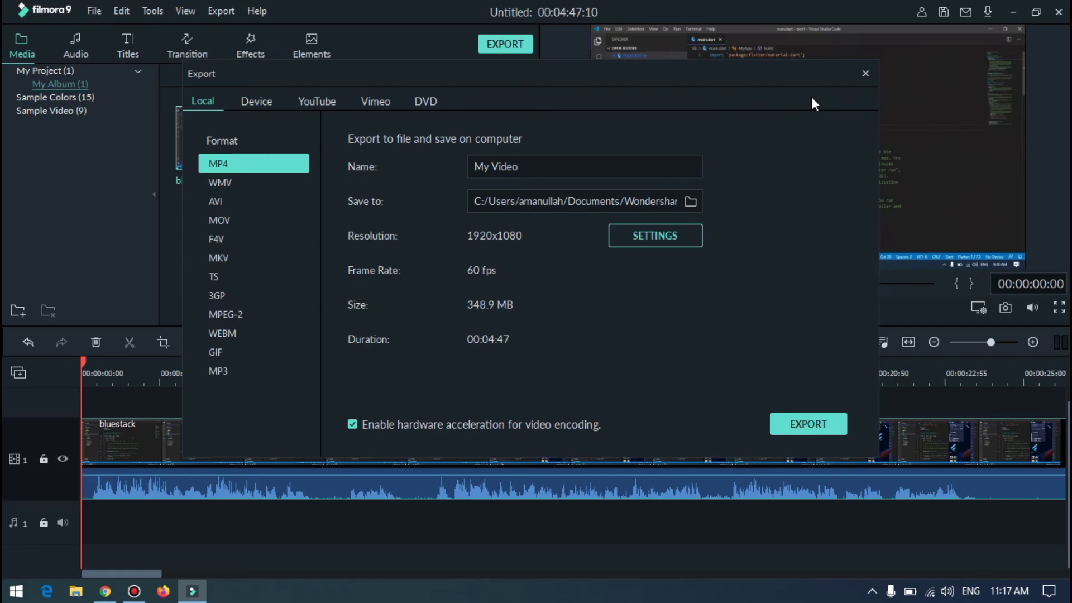
Step: Dismiss the Export window without exporting and bring Bandicam back in front of Filmora9
{"action": "left_click", "coordinate": [865, 74]}
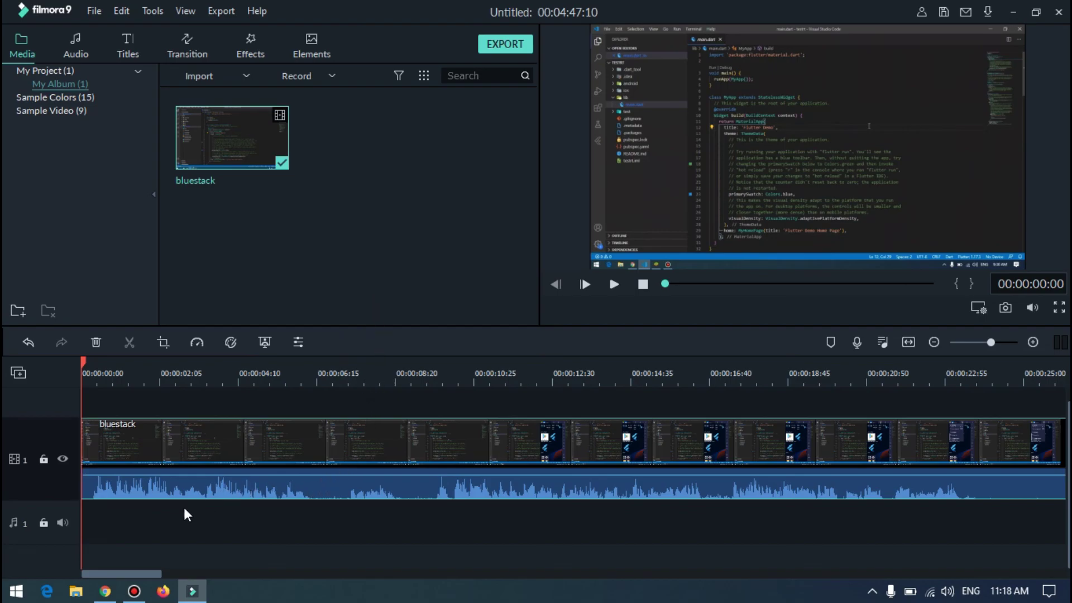
{"action": "left_click", "coordinate": [134, 591]}
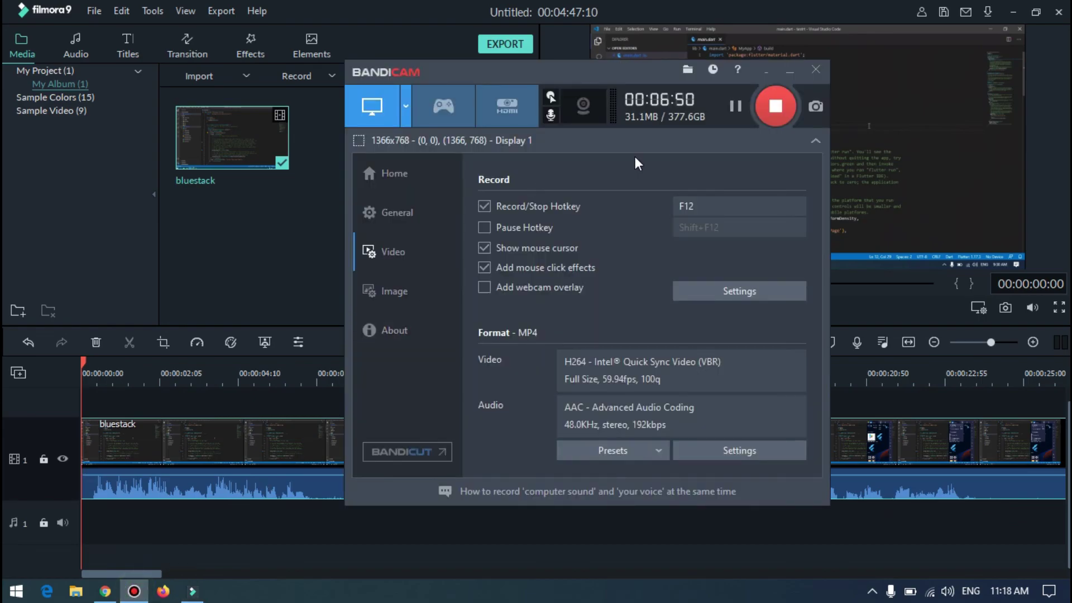